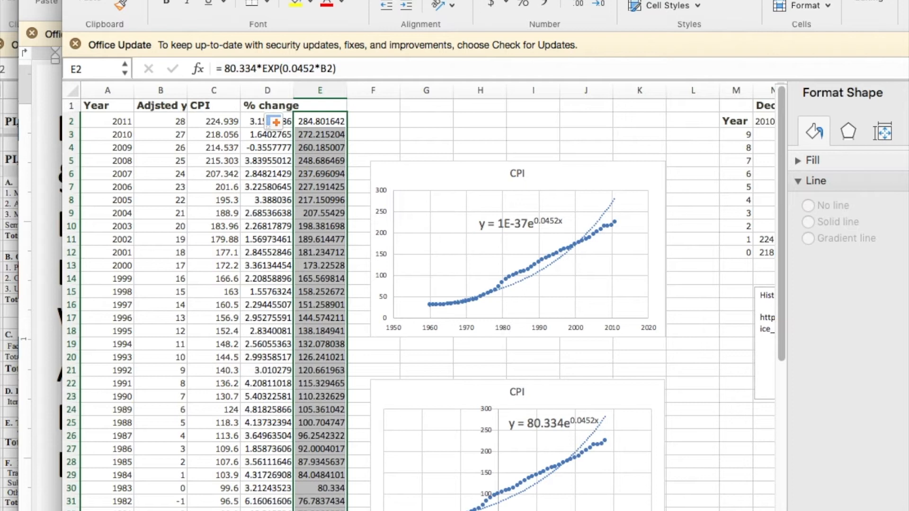
Step: Insert a scatter chart of CPI against adjusted year from B1:C30 and place it among the existing charts
left_click_drag(783, 349, 782, 384)
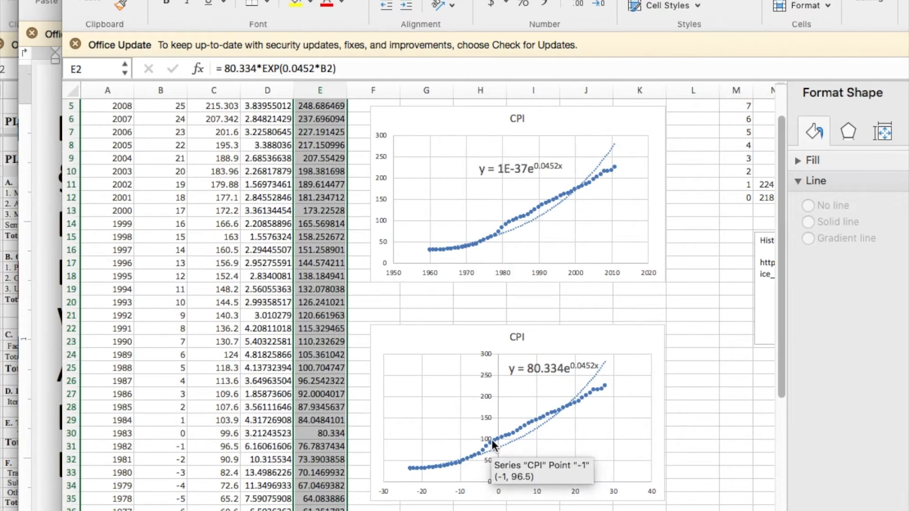
left_click_drag(782, 377, 781, 471)
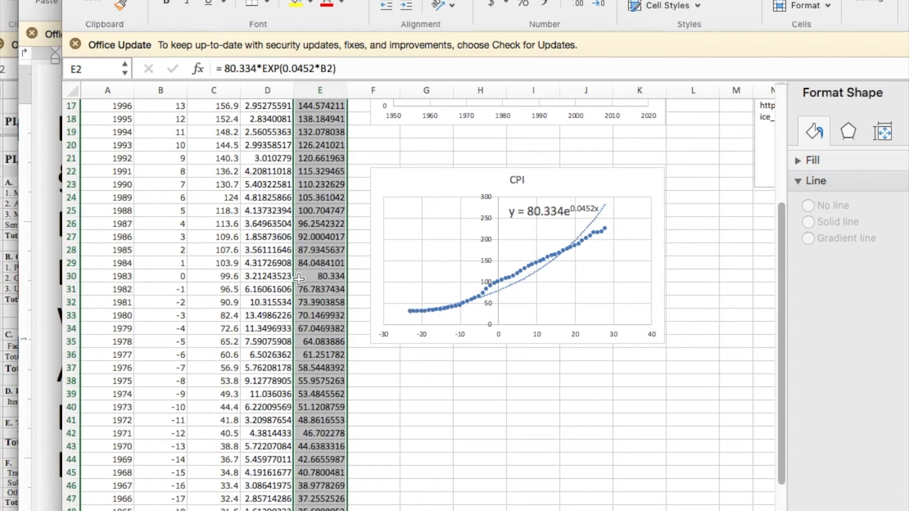
left_click_drag(277, 277, 282, 127)
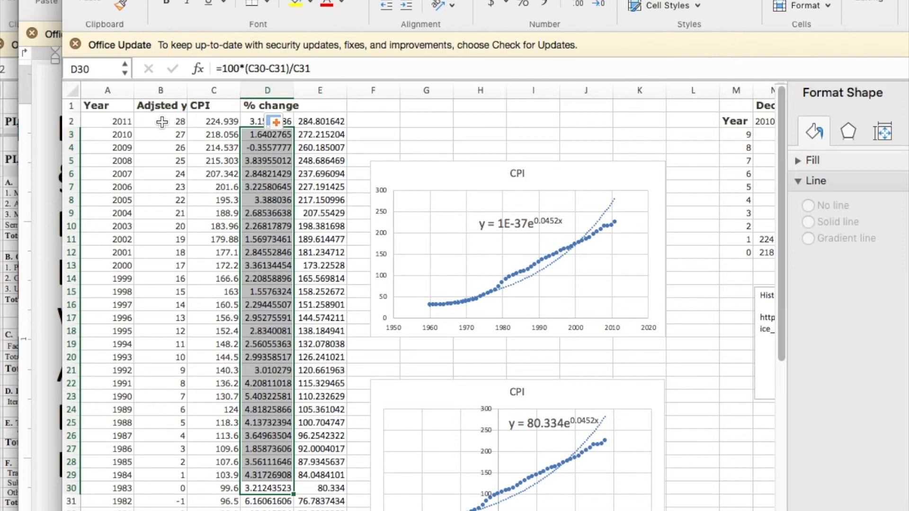
left_click(179, 110)
left_click_drag(179, 110, 185, 485)
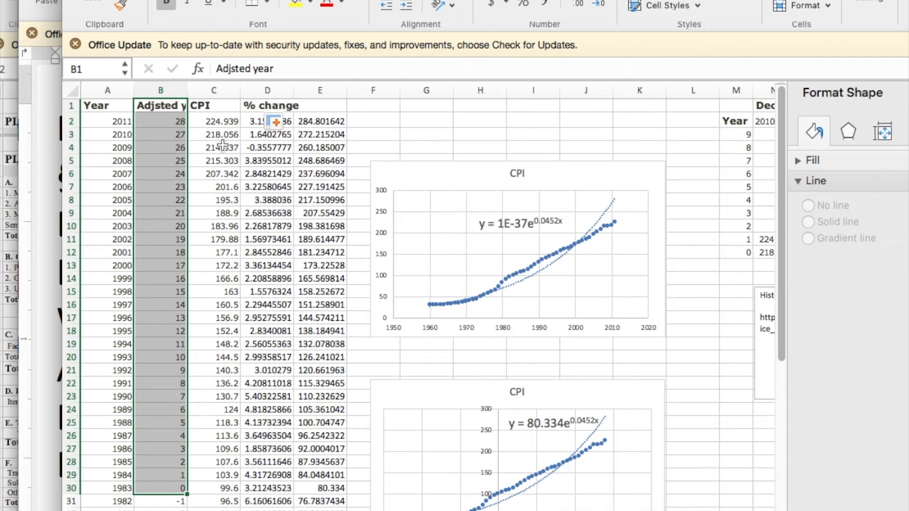
left_click_drag(166, 108, 224, 489)
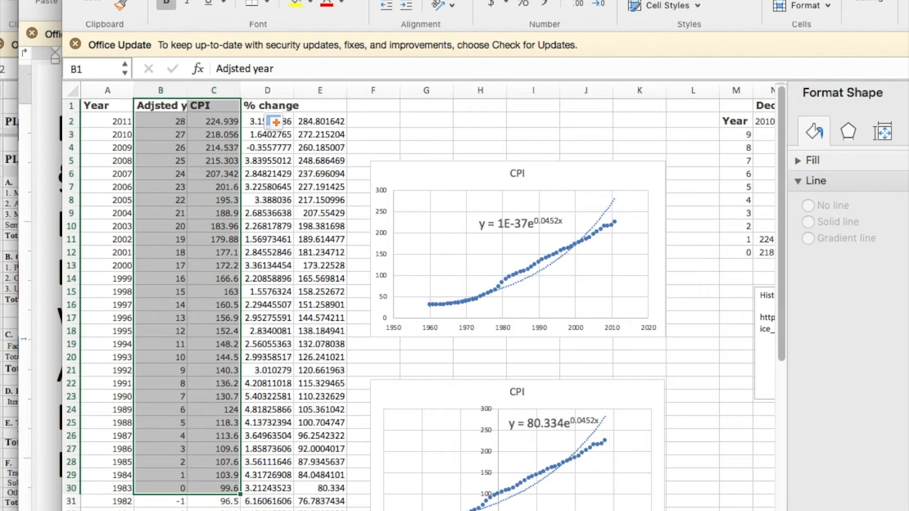
left_click(128, 0)
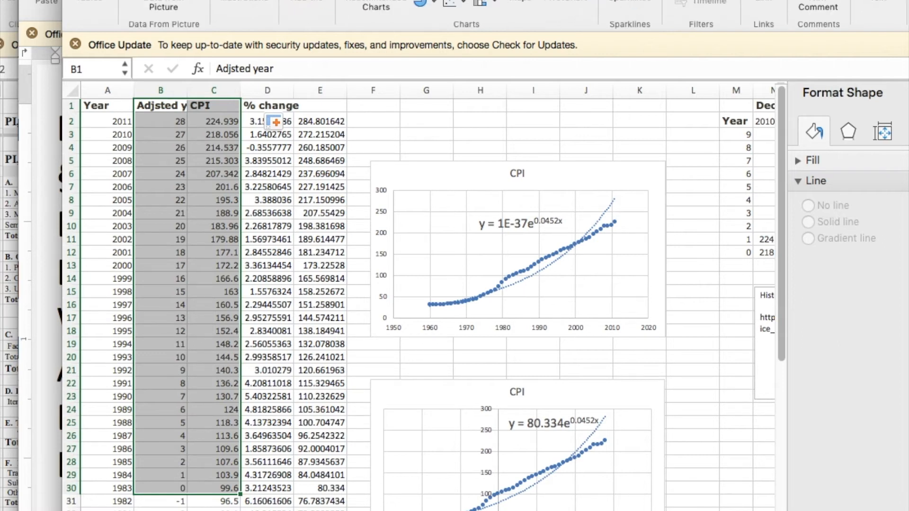
left_click(455, 2)
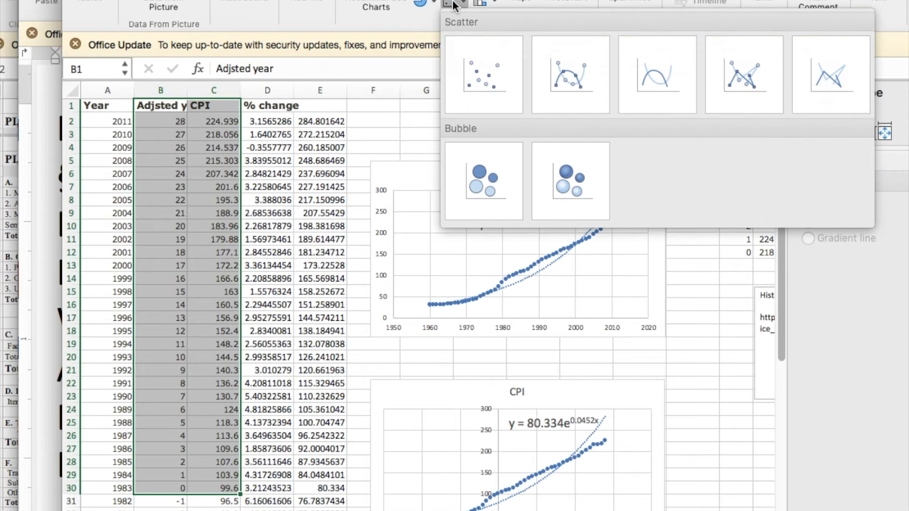
left_click(496, 72)
left_click_drag(504, 266, 650, 263)
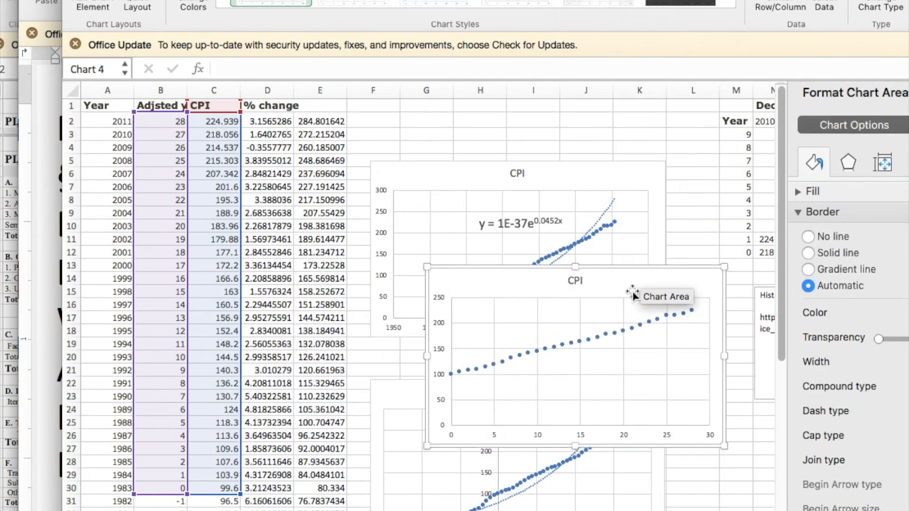
Step: Add an exponential trendline to the new CPI chart's data series and display its equation on the chart
left_click(602, 337)
right_click(601, 335)
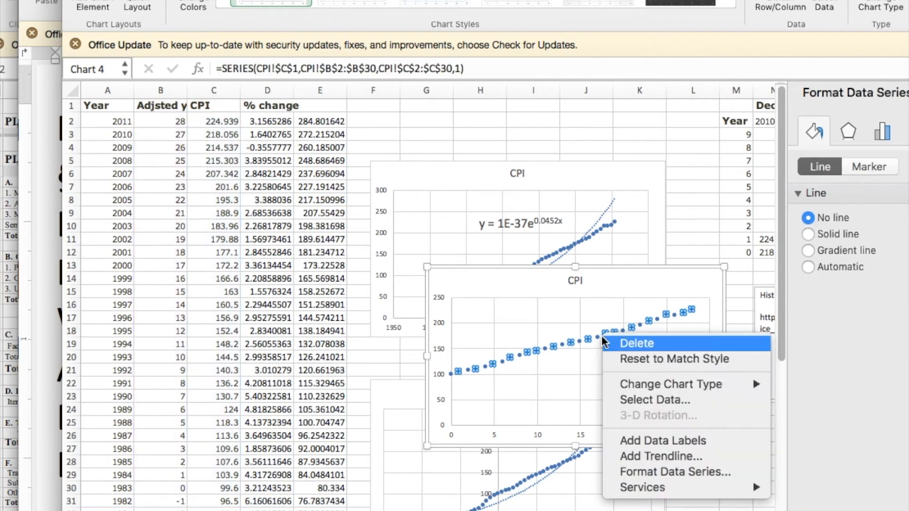
left_click(650, 457)
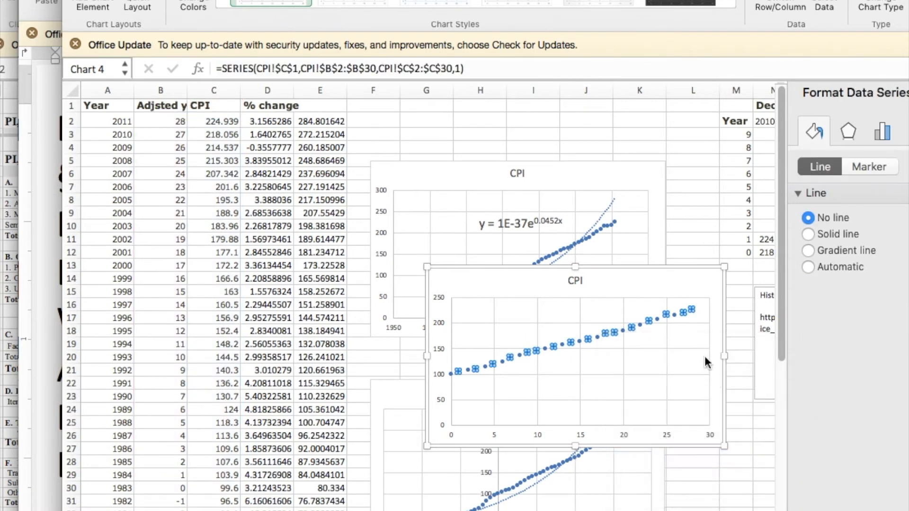
left_click(837, 191)
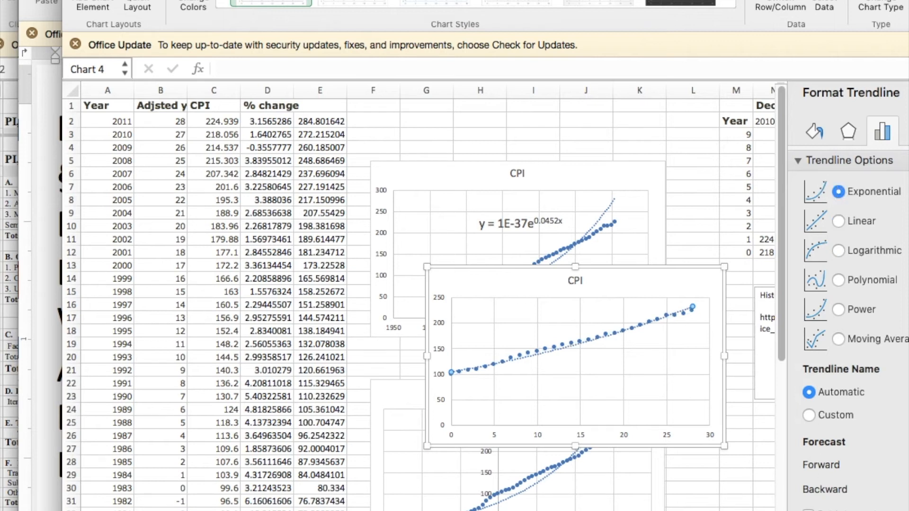
left_click(809, 510)
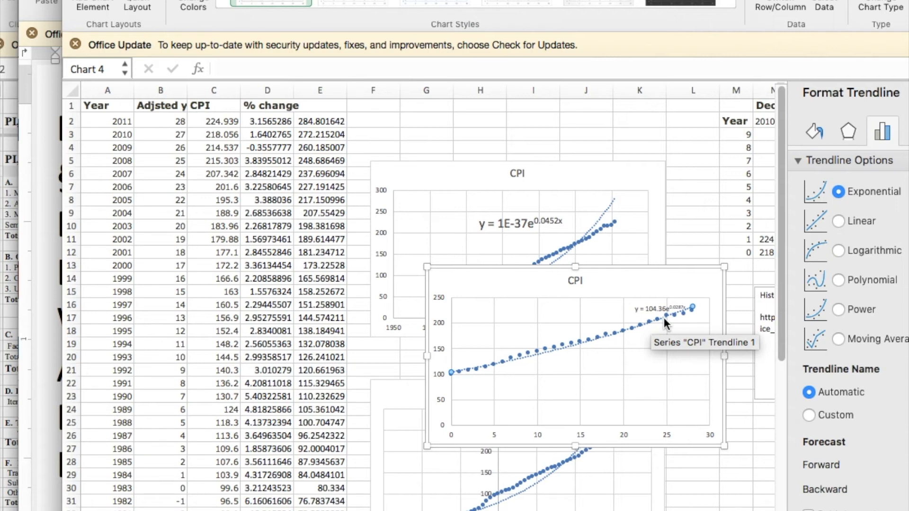
Step: Enlarge the font of the trendline equation label on the new CPI chart
right_click(593, 338)
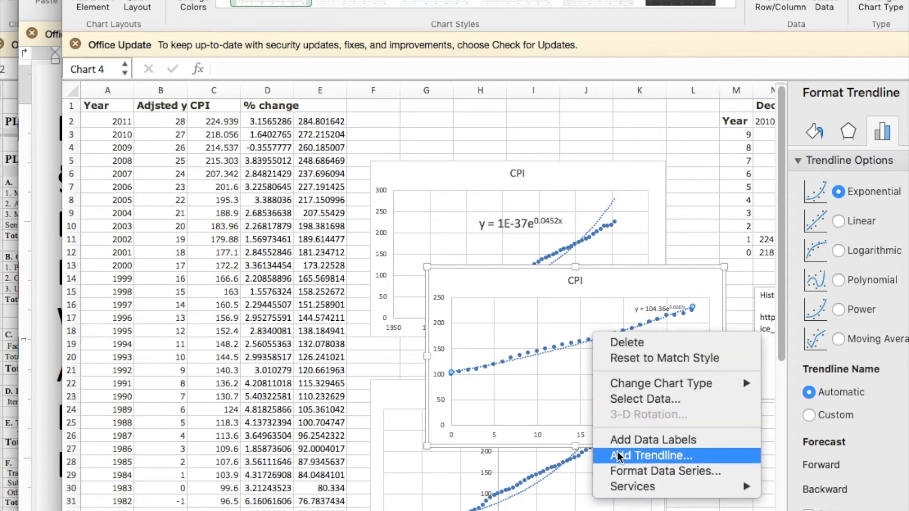
left_click(505, 317)
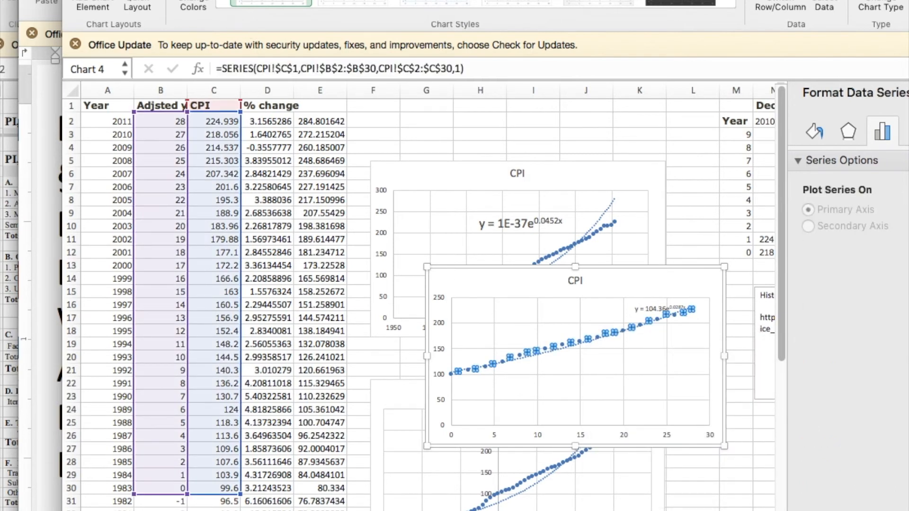
key("super+alt+r")
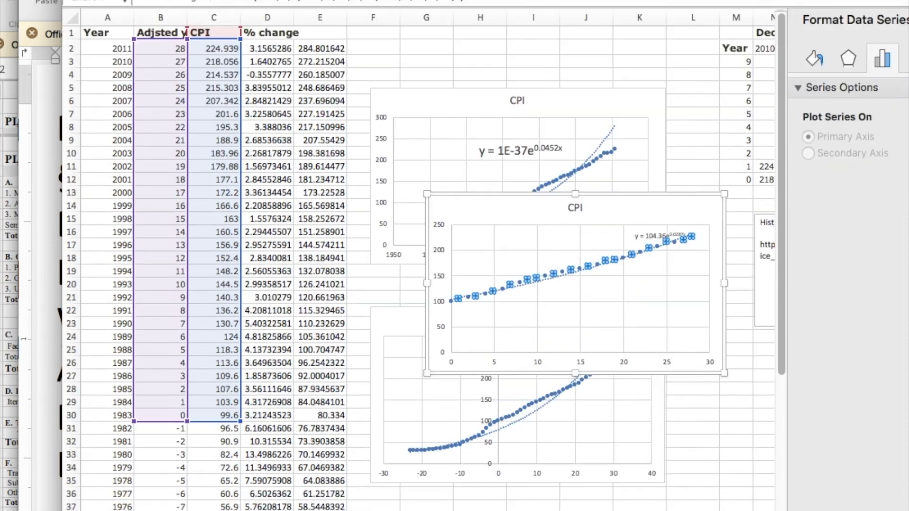
key("super+alt+r")
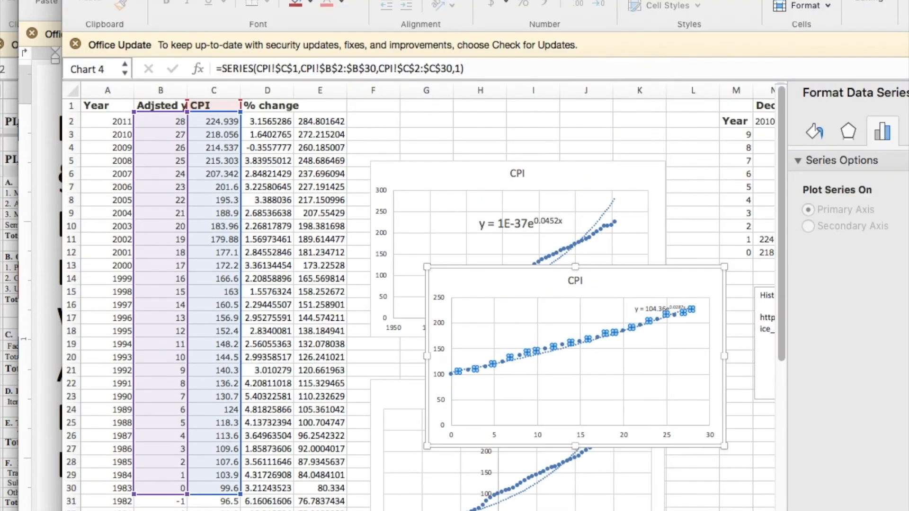
left_click(661, 317)
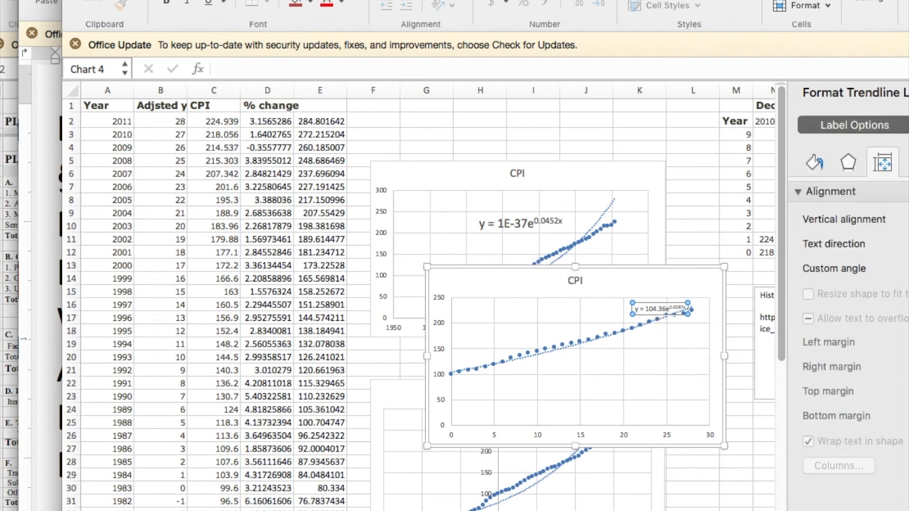
left_click(310, 0)
left_click(302, 90)
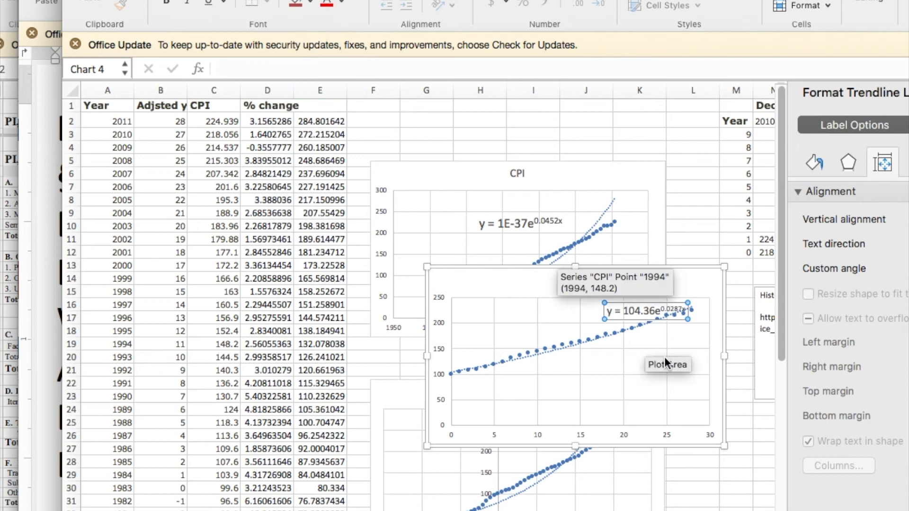
Step: Copy the right-hand side of the new trendline equation into cell F2 as "= 104.36.0287x"
left_click(614, 310)
left_click_drag(614, 311, 693, 321)
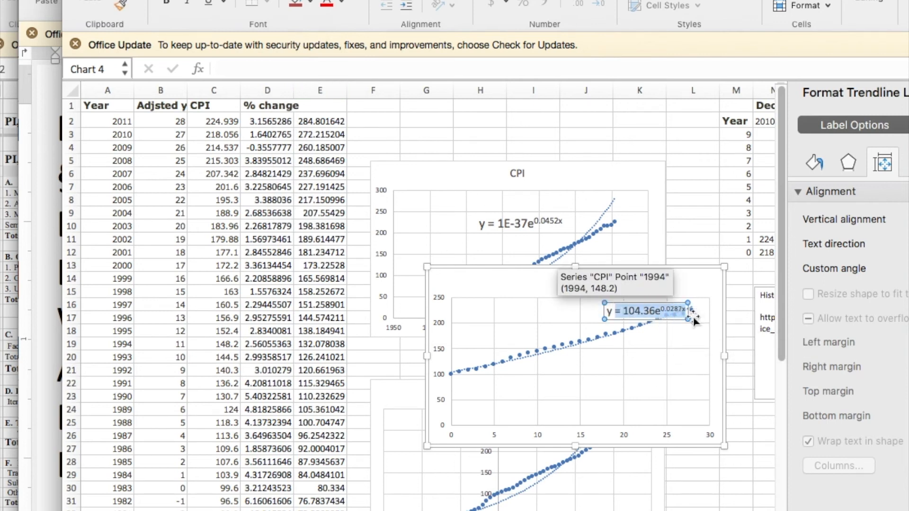
left_click(362, 121)
type("= 104.36.0287x")
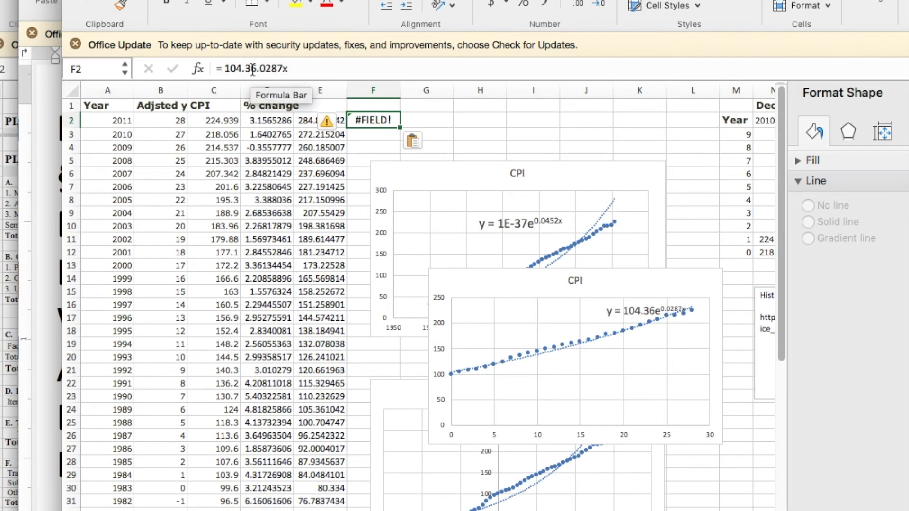
Step: Correct the formula in F2 to = 104.36*exp(0.0287*b2) and fill it down column F along the CPI data
left_click(255, 69)
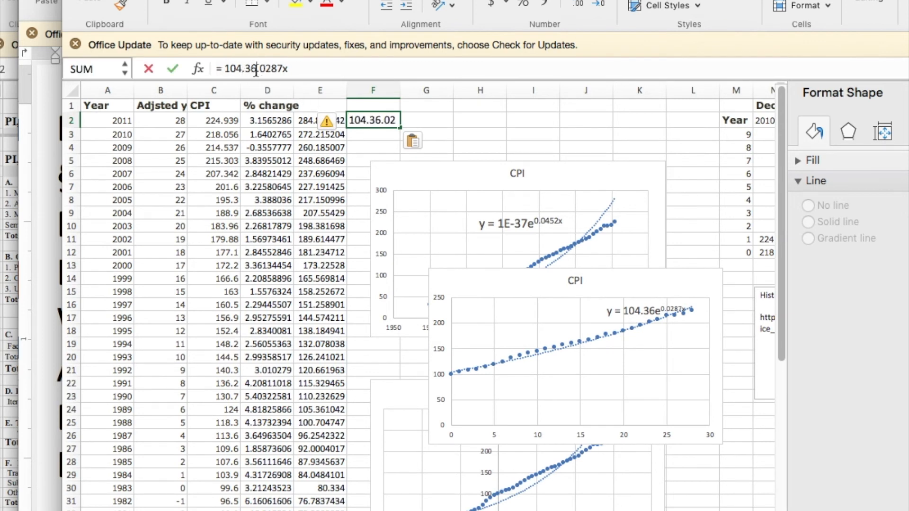
type("*exp")
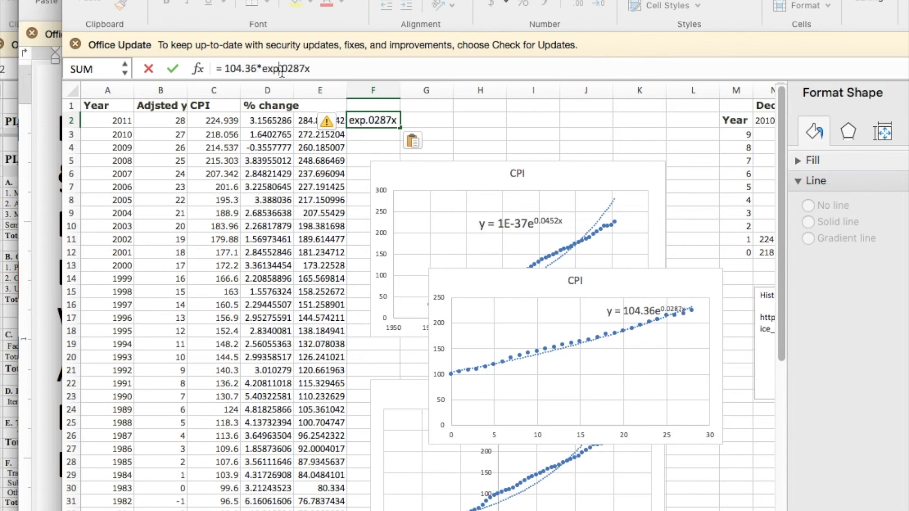
type("(")
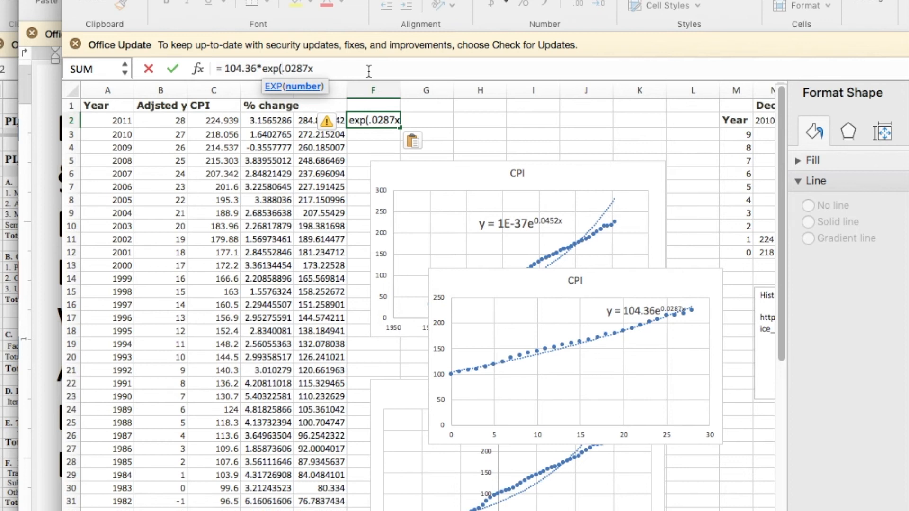
type("0")
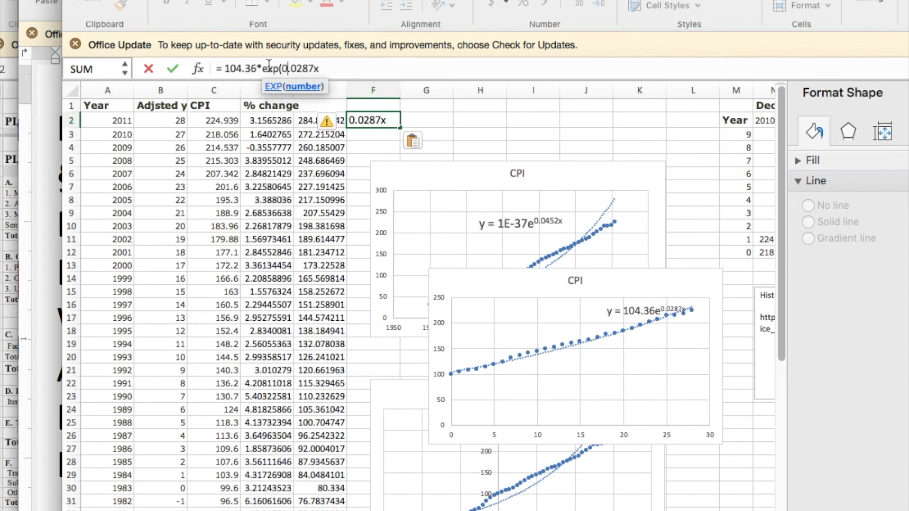
double_click(313, 69)
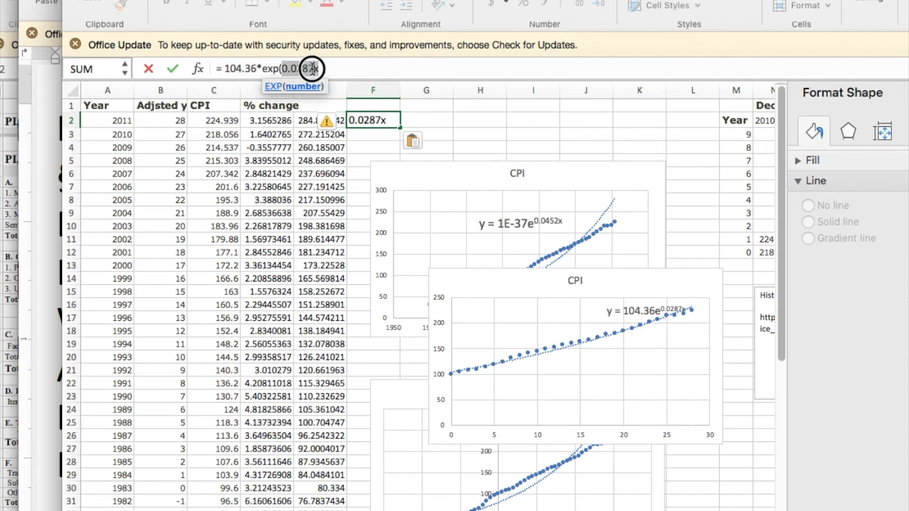
left_click(321, 69)
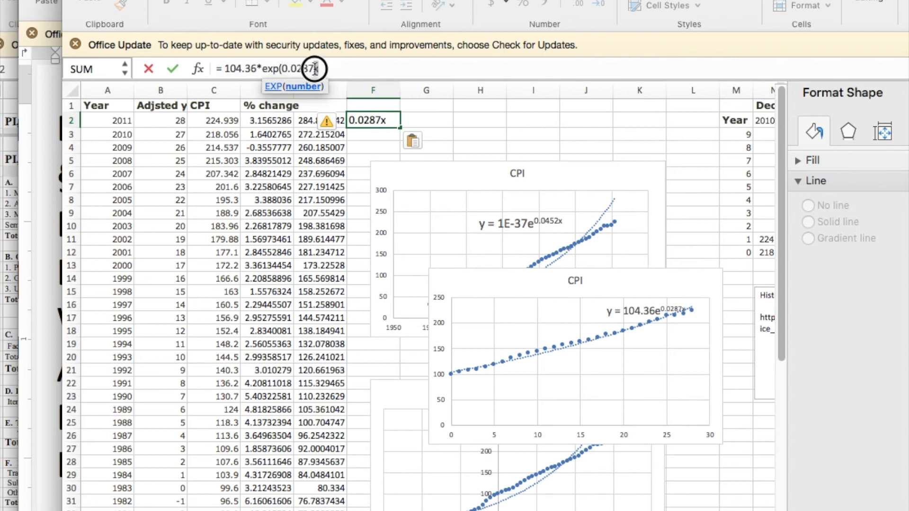
key("BackSpace")
type("*")
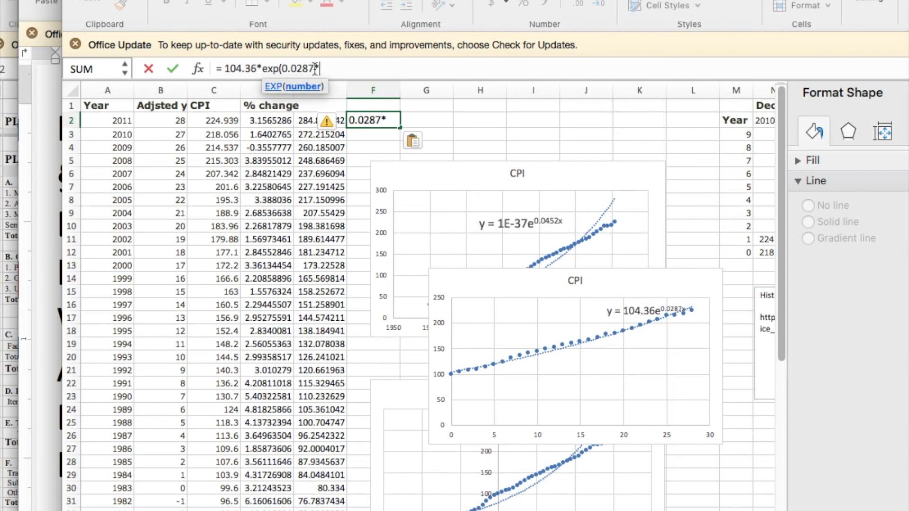
type("b2)")
key("Return")
left_click_drag(400, 127, 392, 499)
Step: Move the two older CPI charts clear of column F so its calculated values can be compared with the CPI data
left_click_drag(503, 166, 618, 111)
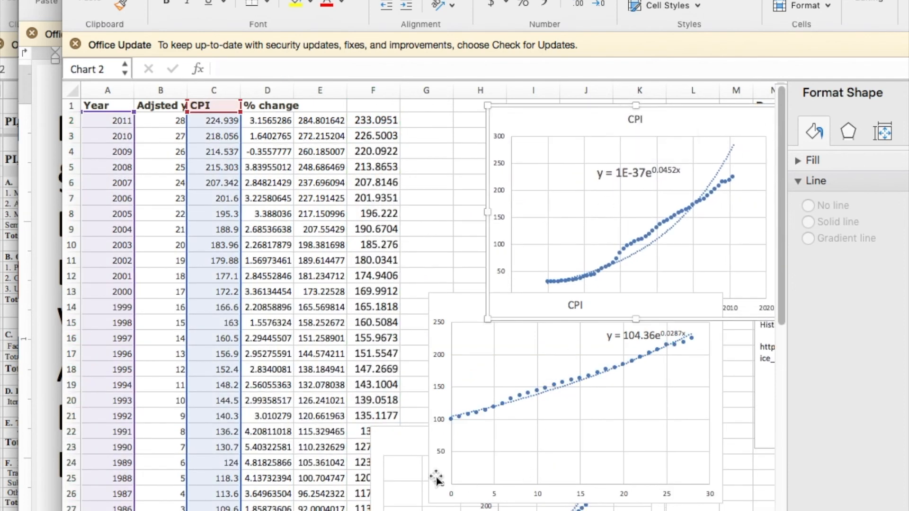
left_click(416, 426)
left_click_drag(417, 426, 533, 467)
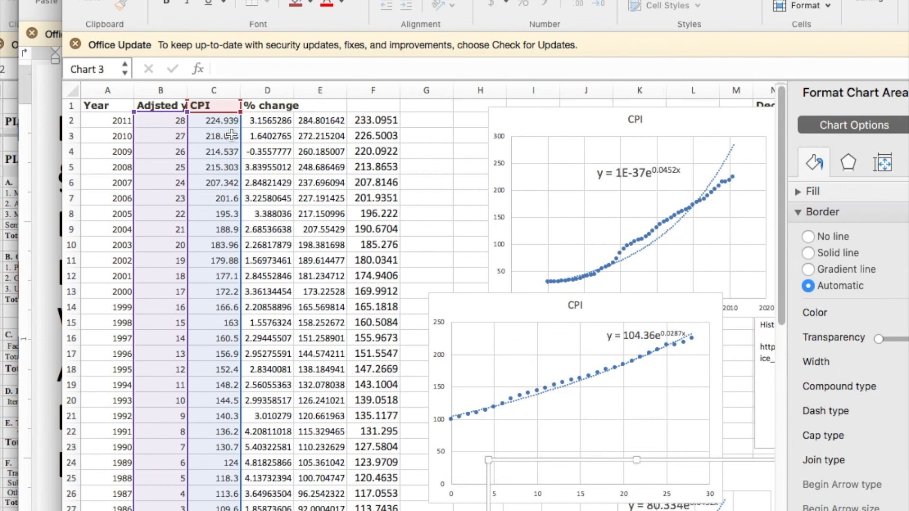
mouse_move(634, 358)
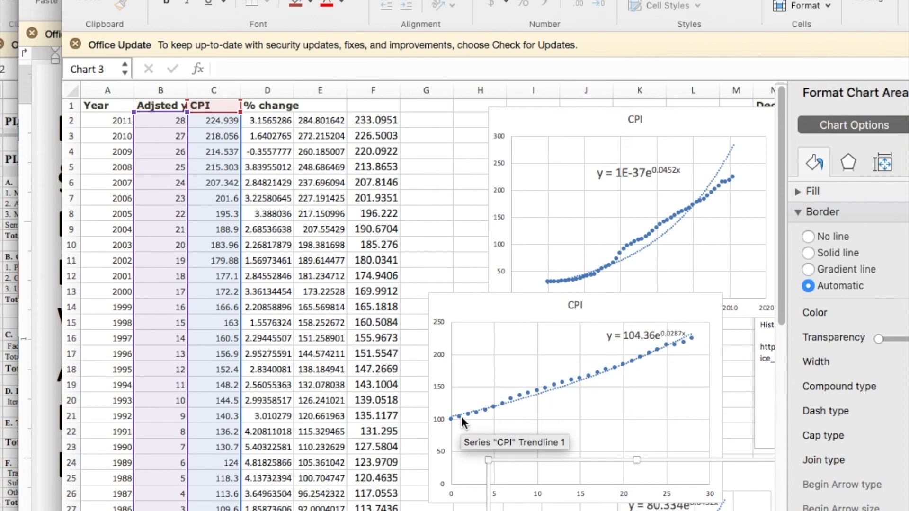
mouse_move(663, 345)
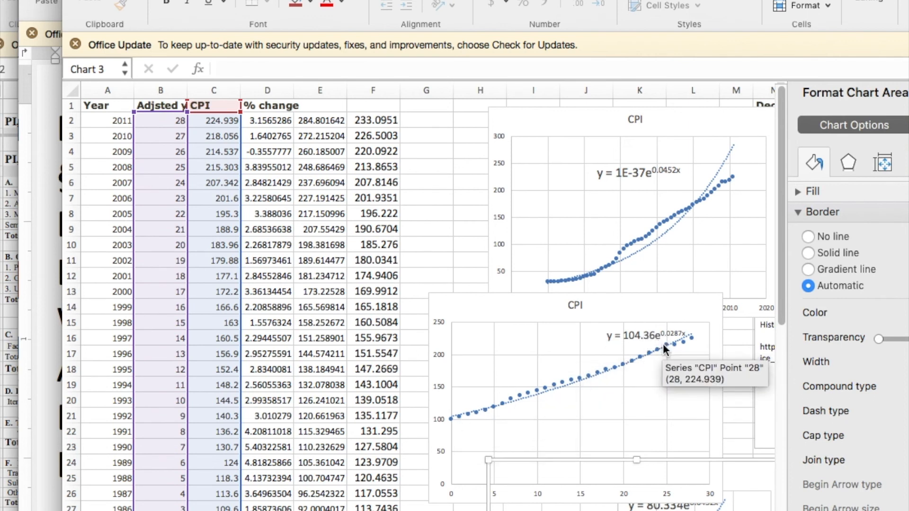